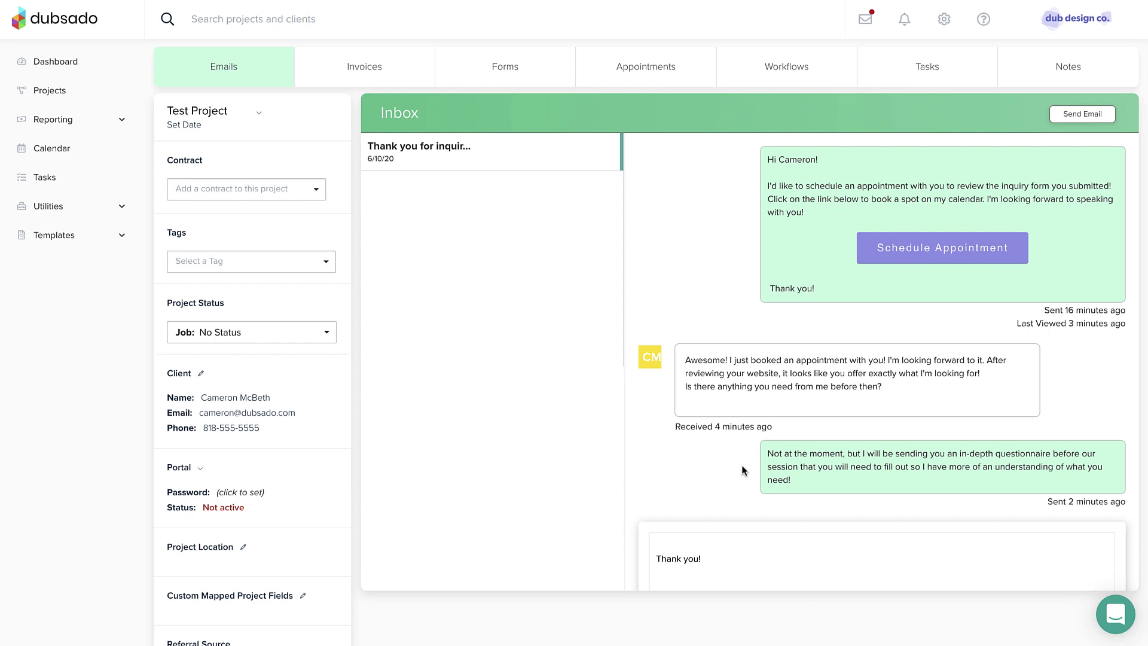
pyautogui.scroll(-2, 741, 470)
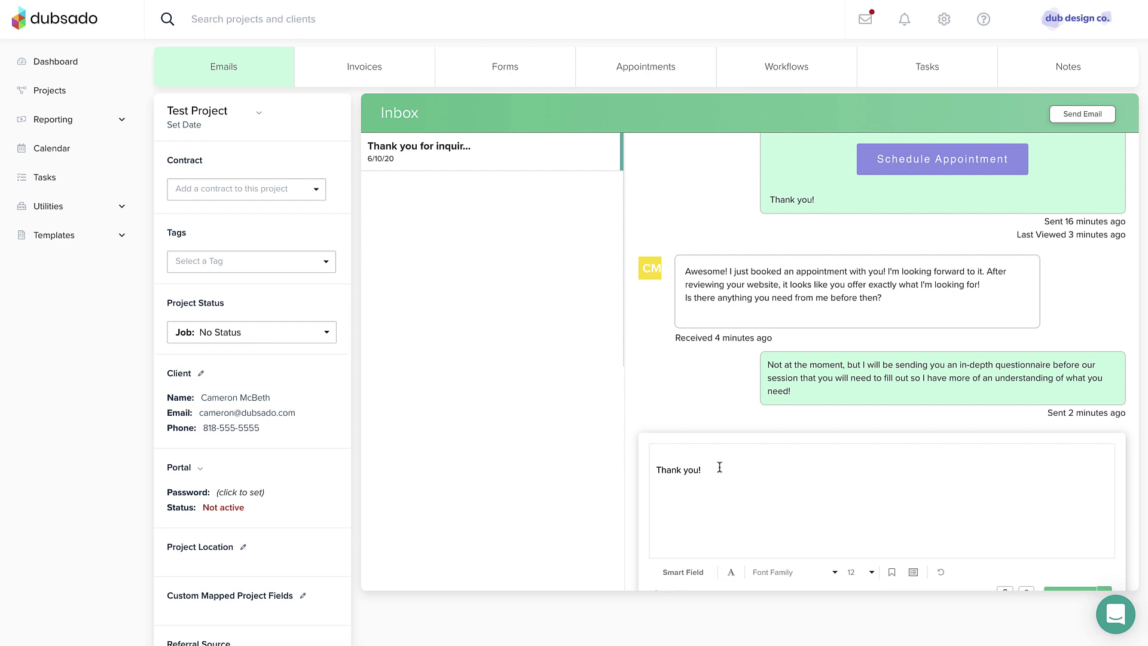
# Place the cursor in the reply editor above the 'Thank you!' sign-off.
pyautogui.click(678, 455)
pyautogui.write('One more ')
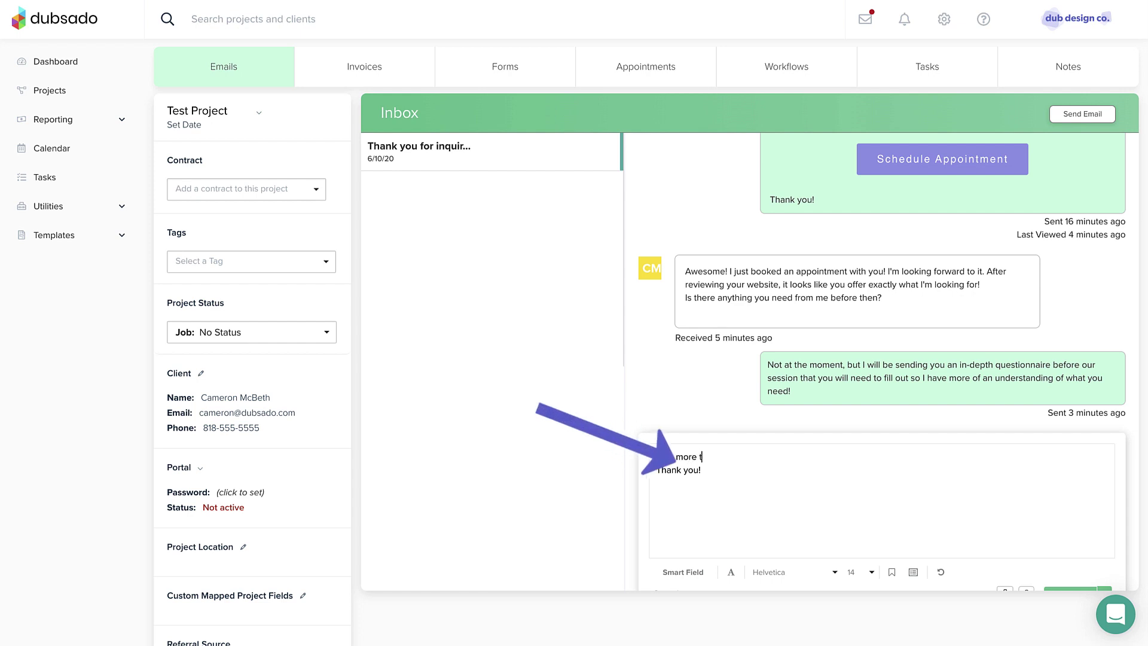
pyautogui.write('thing')
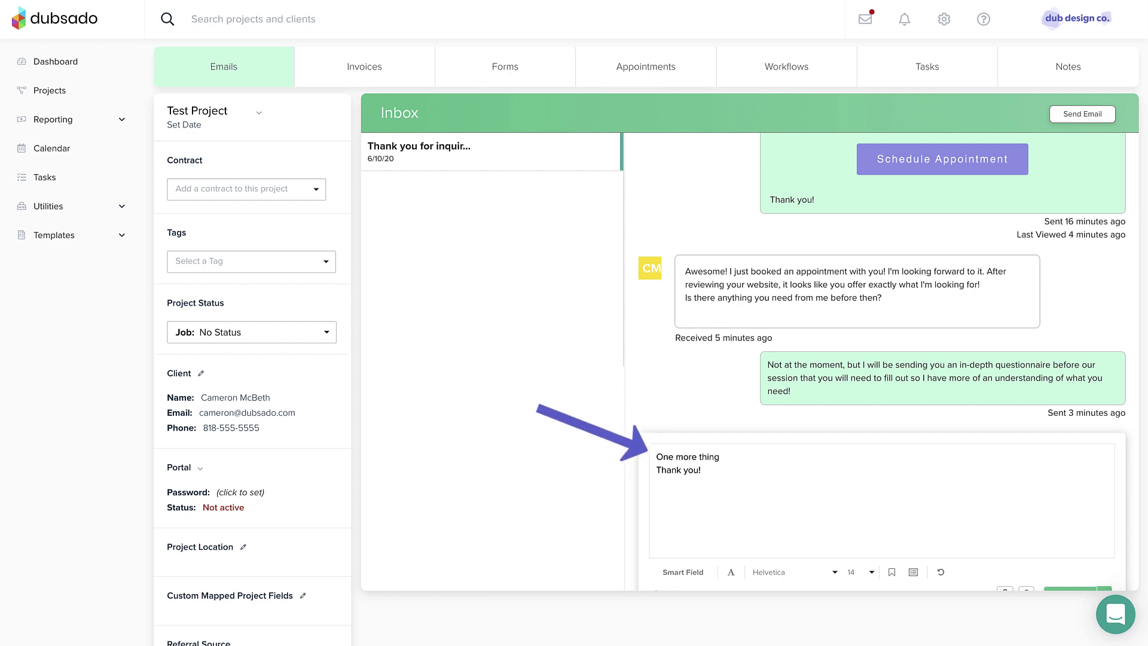
pyautogui.write(', can ')
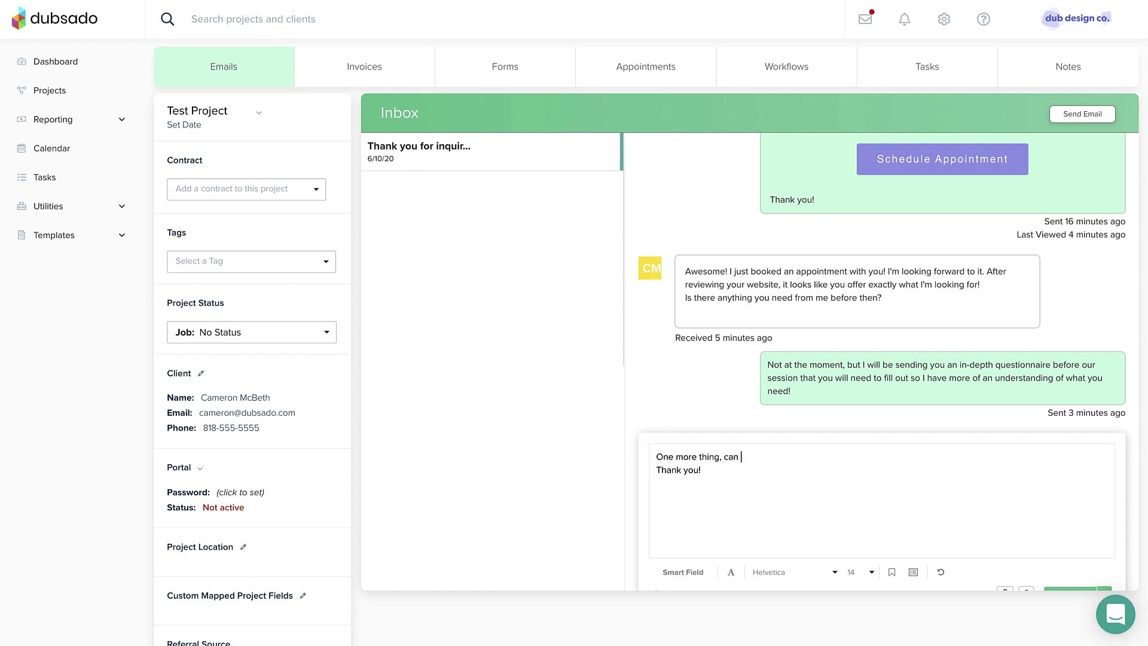
pyautogui.write('I get your address')
pyautogui.write(' as well? I ')
pyautogui.write('want to send you')
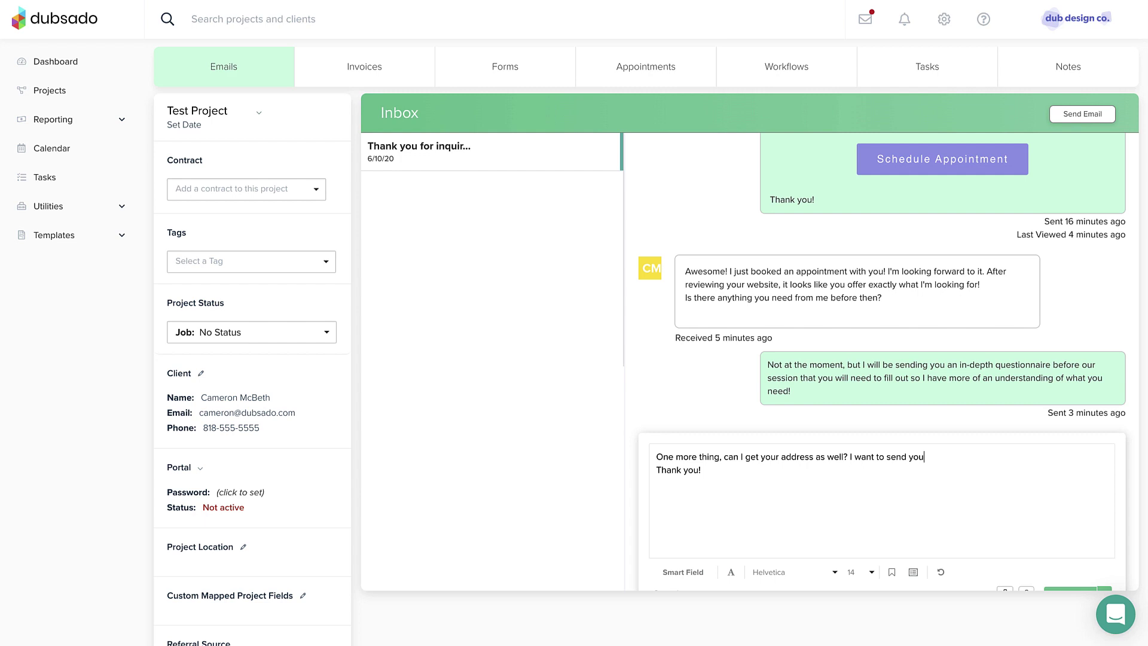
pyautogui.write(' something')
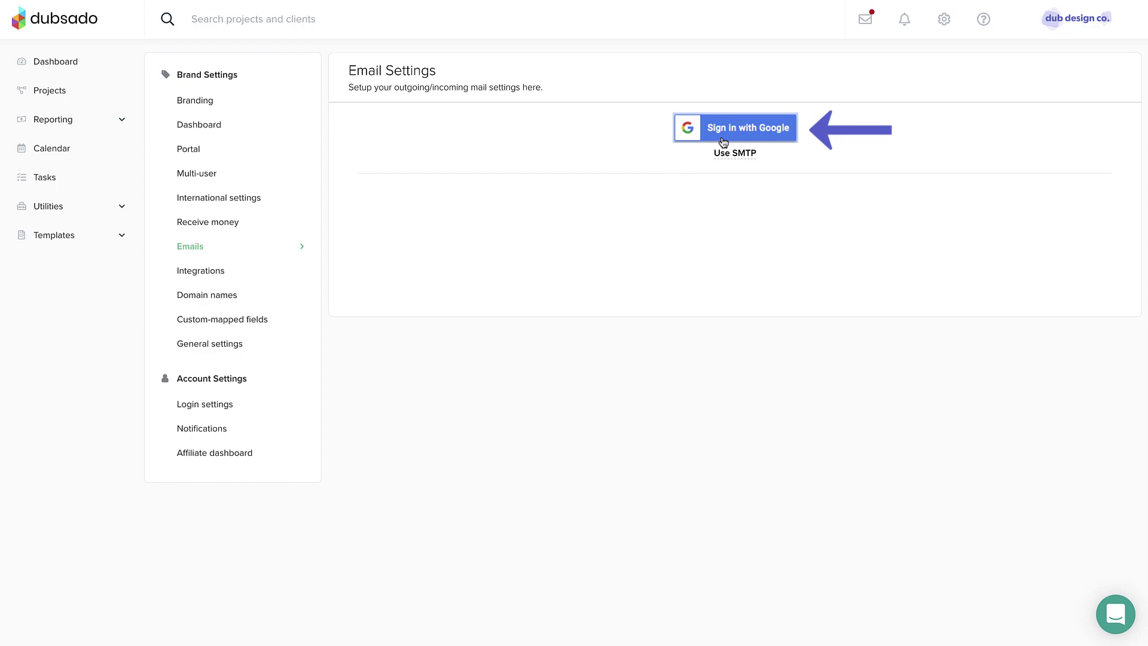
# Connect a Google email account by signing in and allowing Dubsado access.
pyautogui.click(723, 142)
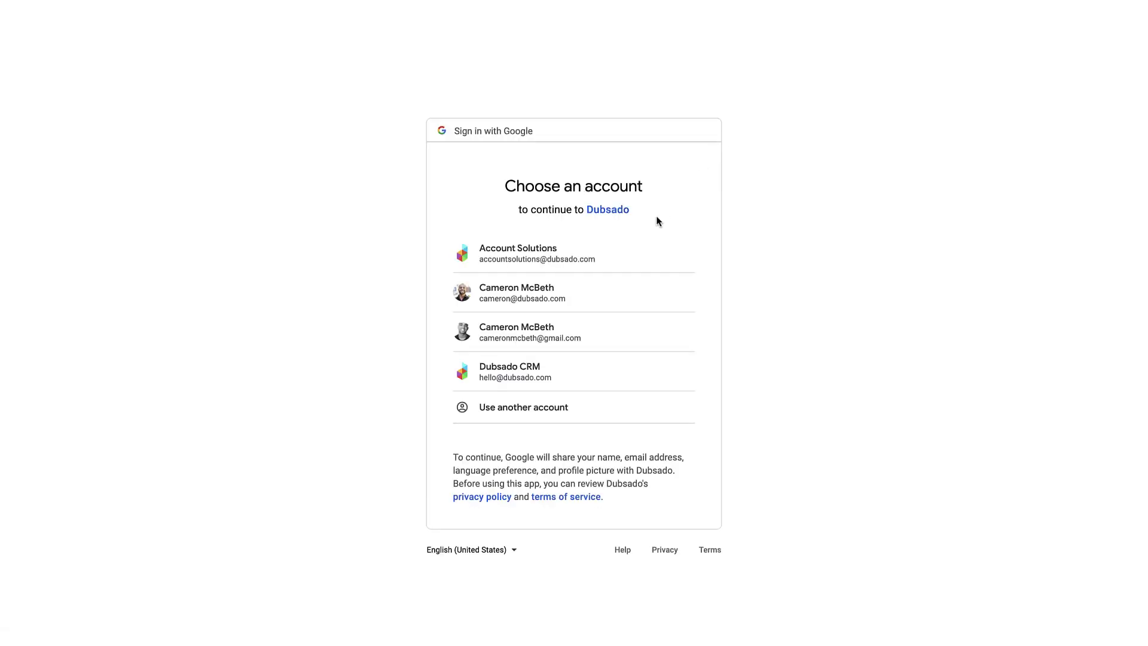
pyautogui.click(574, 331)
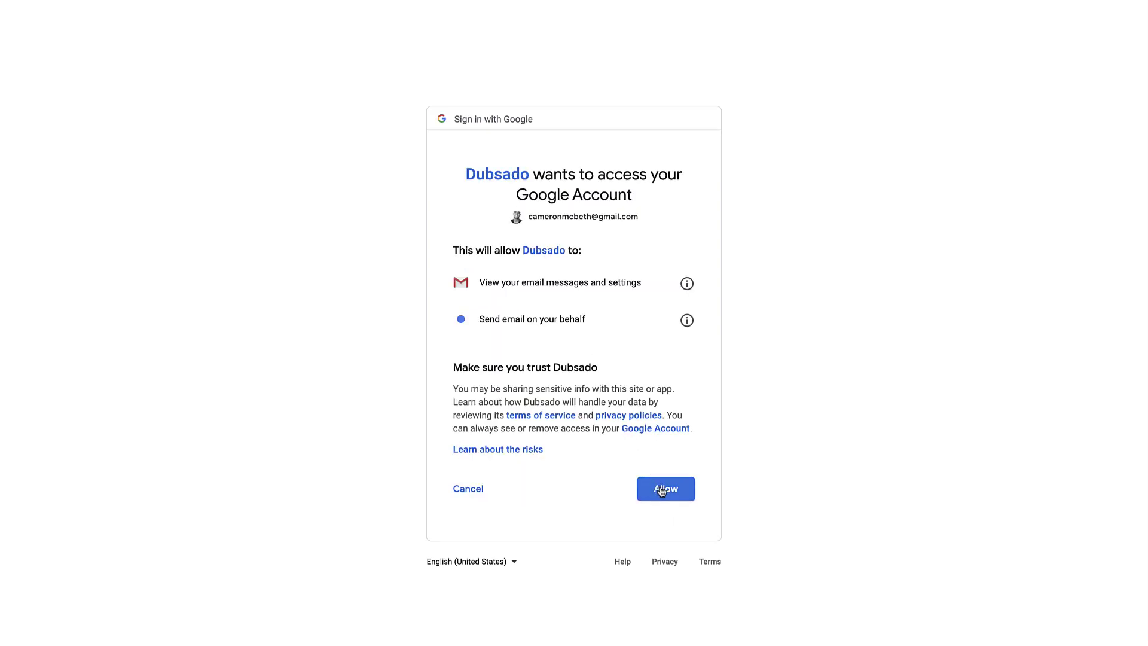
pyautogui.click(659, 489)
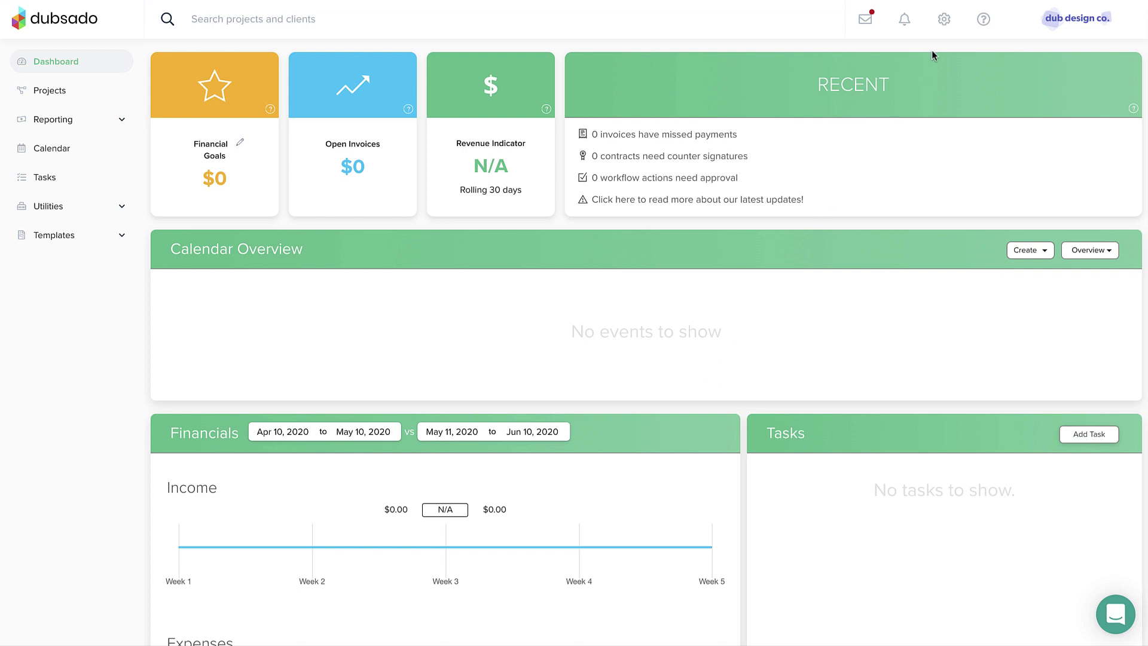
# Return to the brand's Emails page under Brand Settings.
pyautogui.click(945, 25)
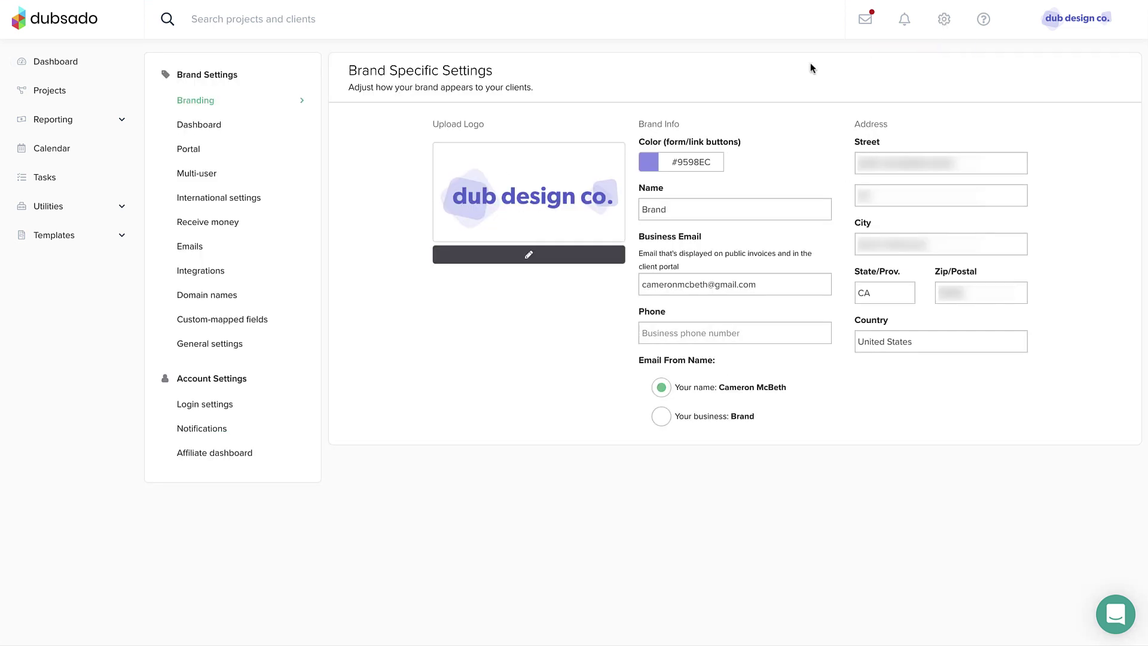
pyautogui.click(250, 249)
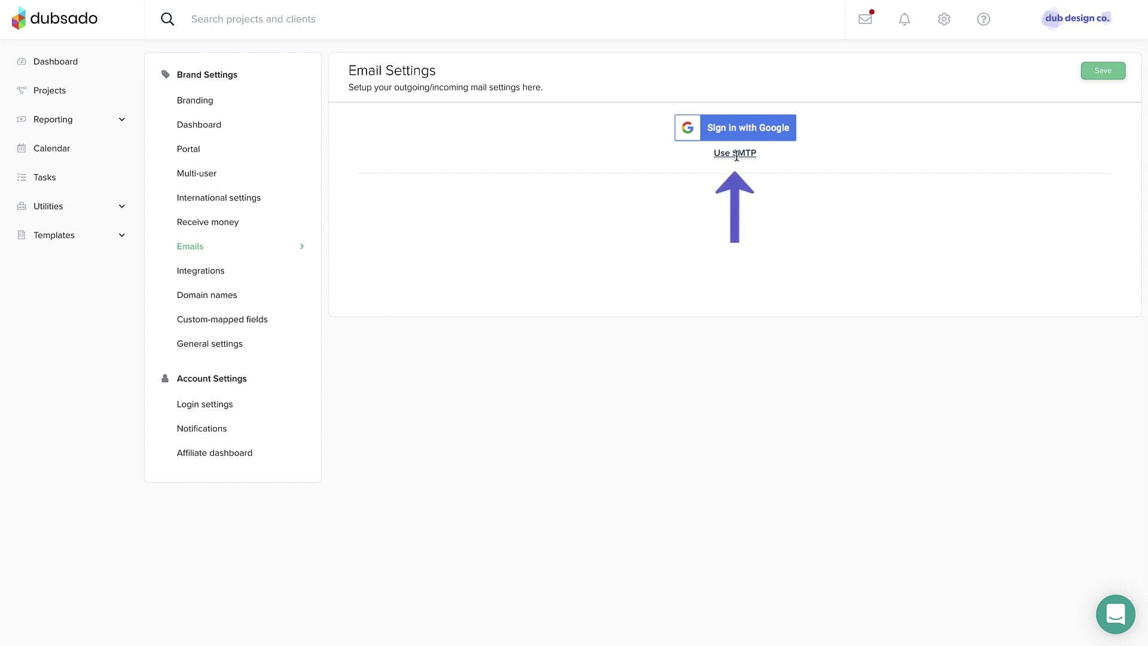
# Switch to an SMTP connection with Other as the email provider.
pyautogui.click(737, 154)
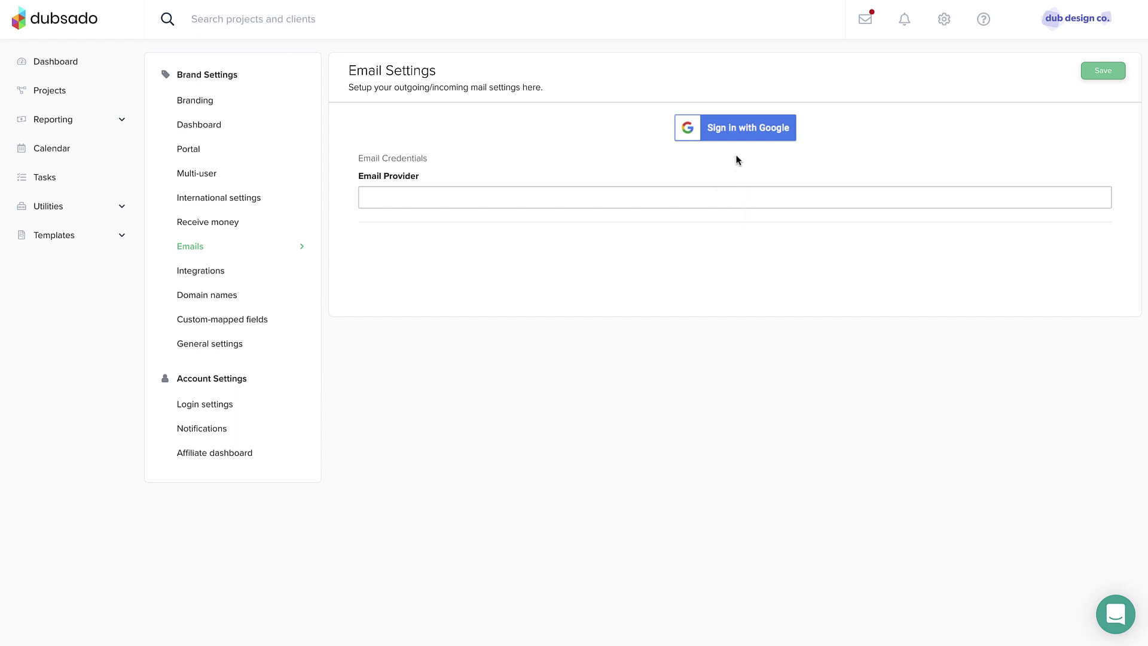
pyautogui.click(667, 191)
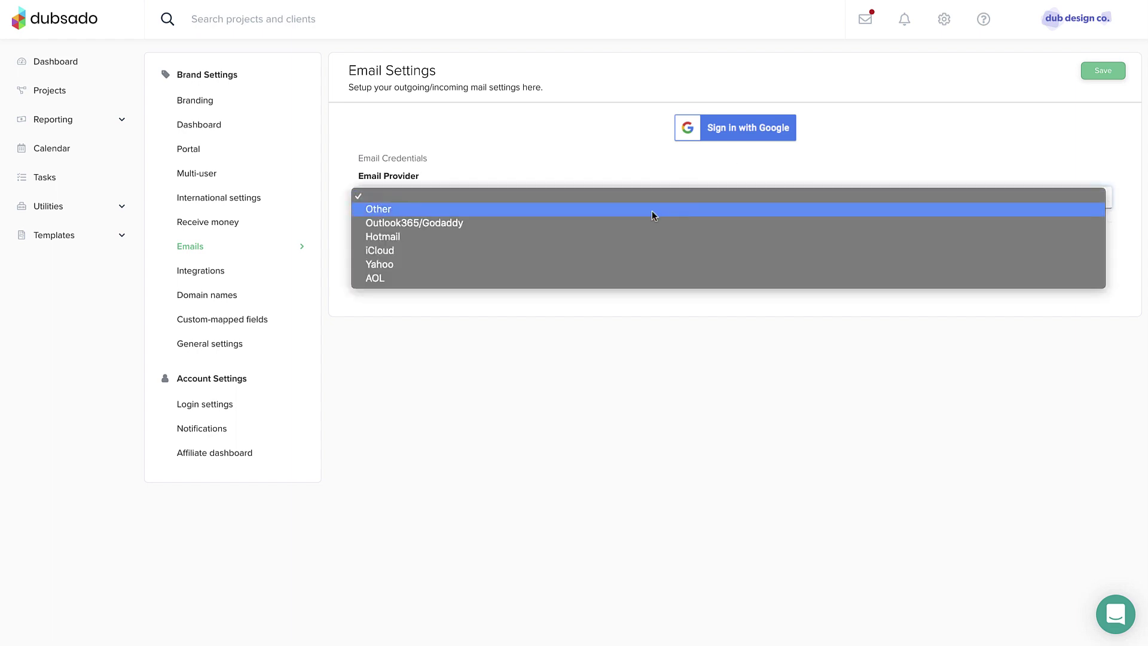
pyautogui.click(652, 215)
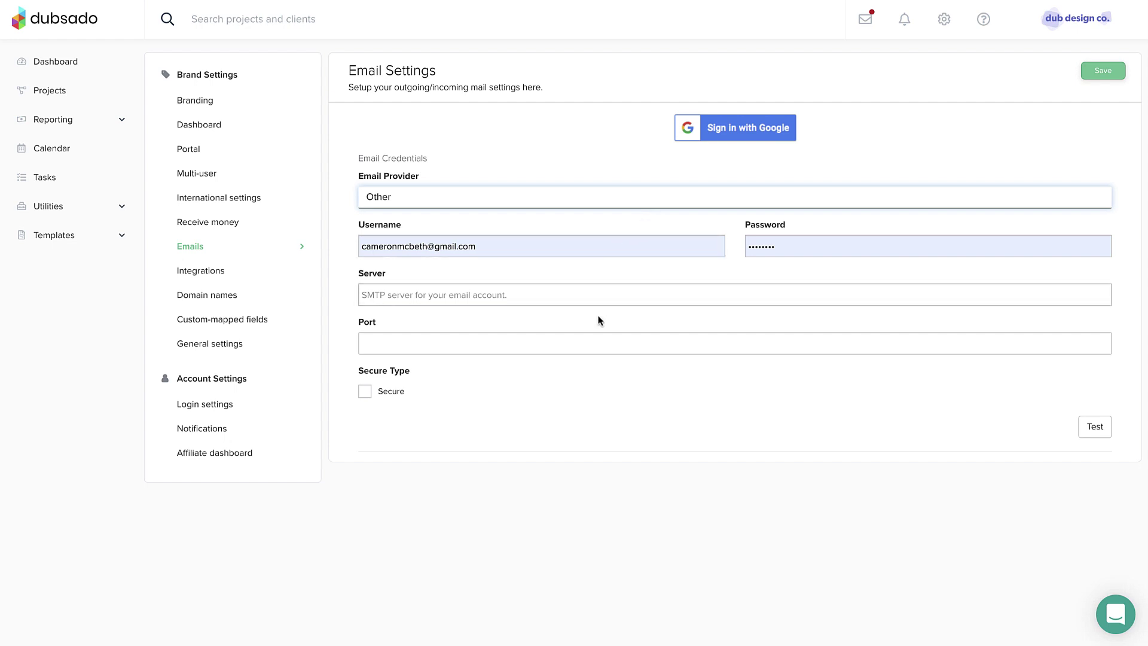
# Choose the mail server port and mark the SMTP connection as Secure.
pyautogui.click(597, 346)
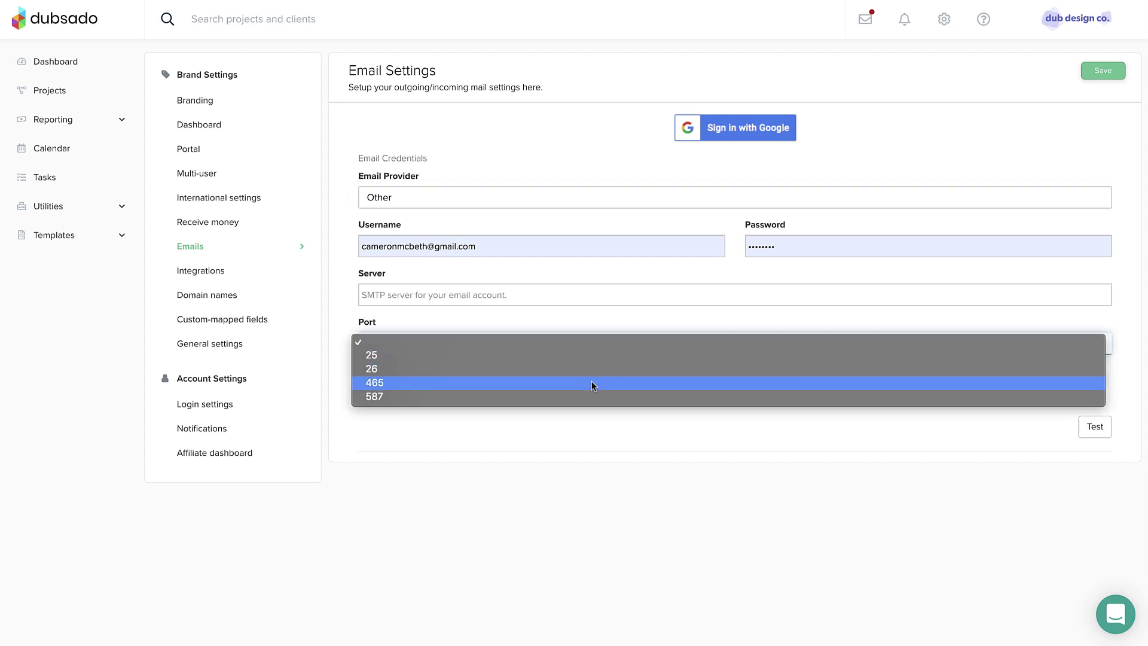
pyautogui.click(583, 328)
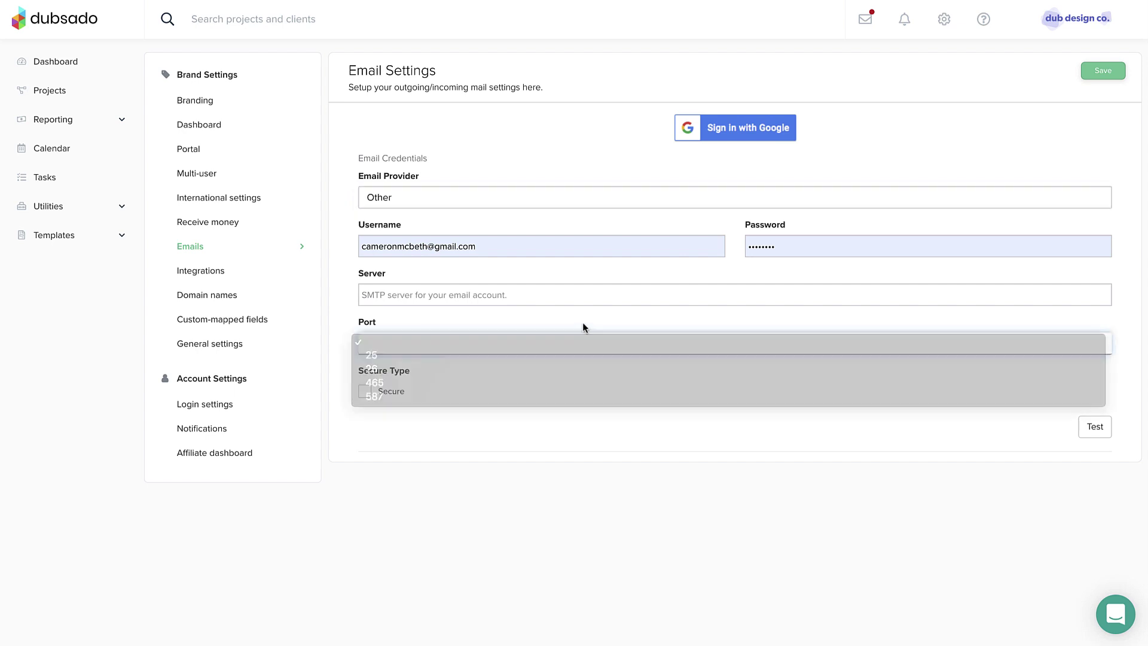
pyautogui.click(364, 392)
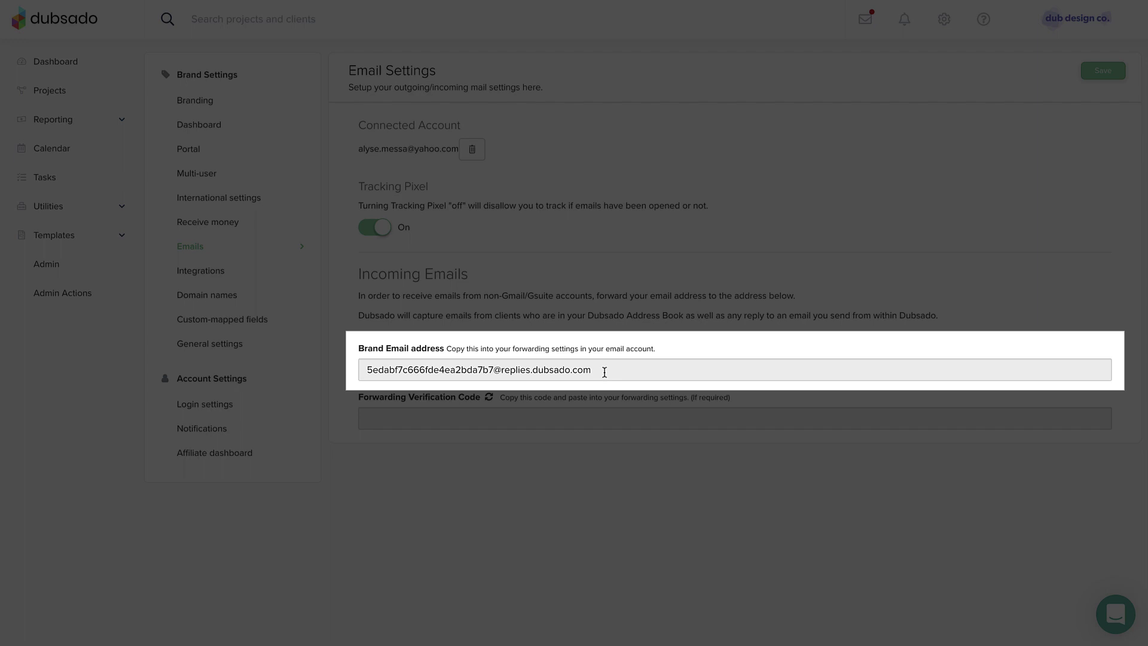
pyautogui.moveTo(605, 372); pyautogui.dragTo(363, 376)
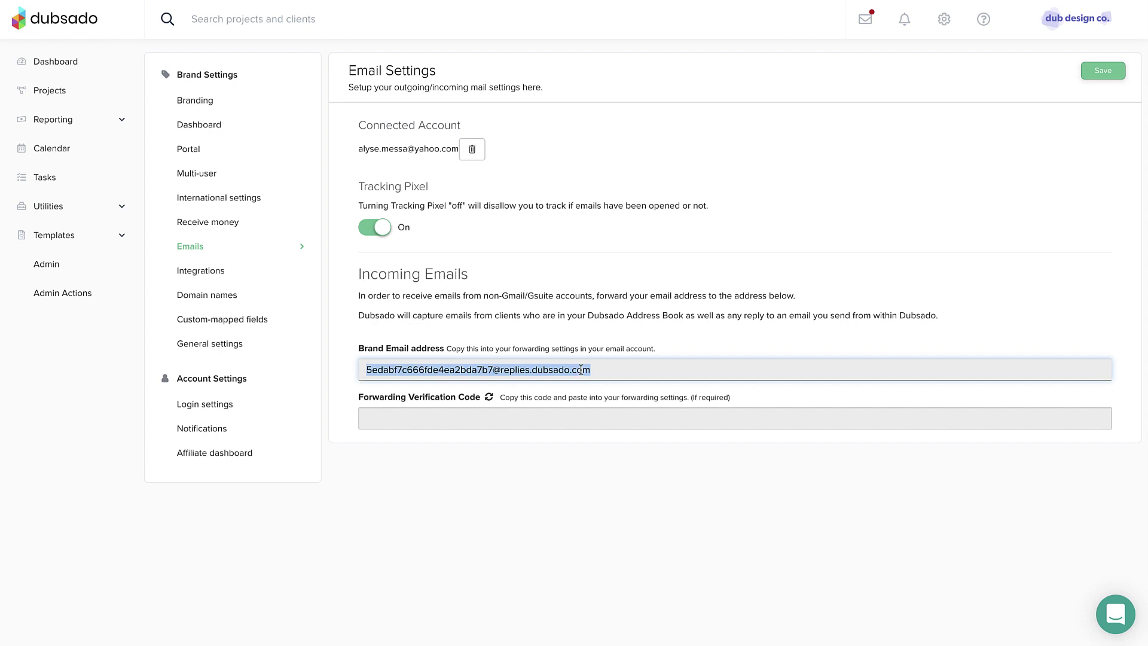
pyautogui.click(604, 370)
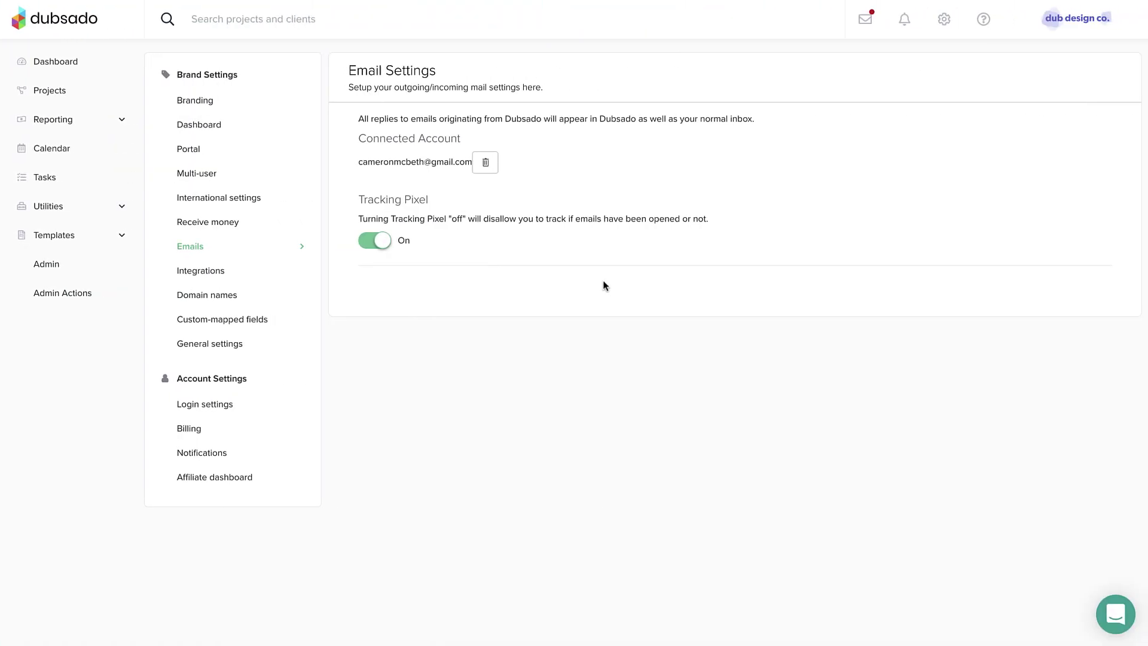
# Remove the connected Gmail account and save the Email Settings.
pyautogui.click(494, 171)
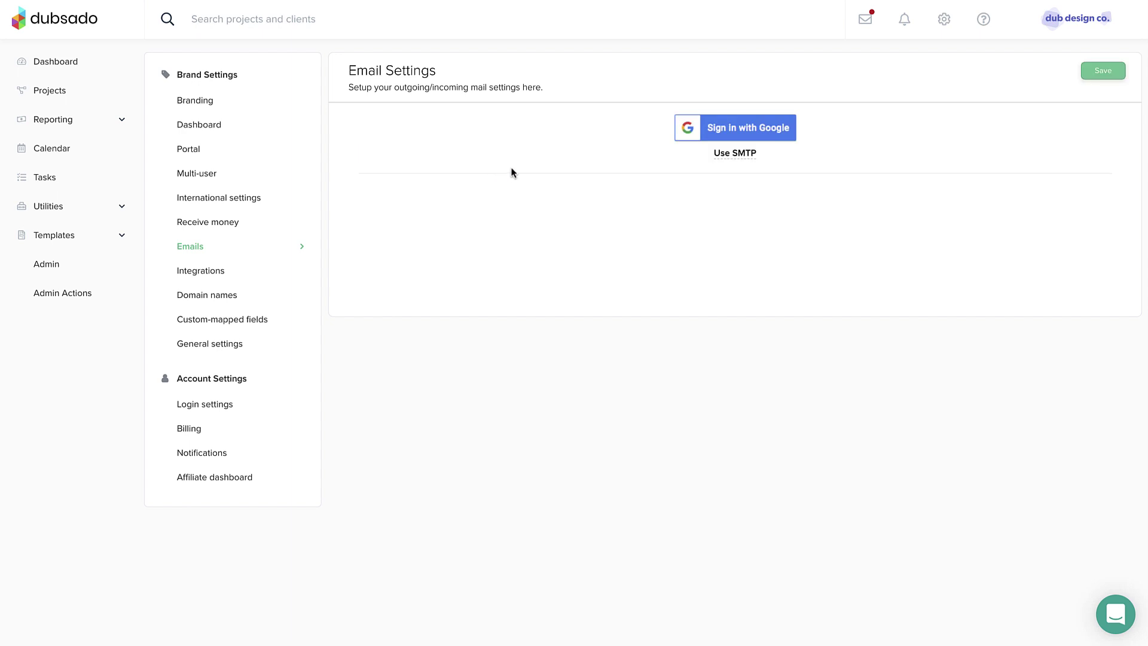
pyautogui.click(1102, 75)
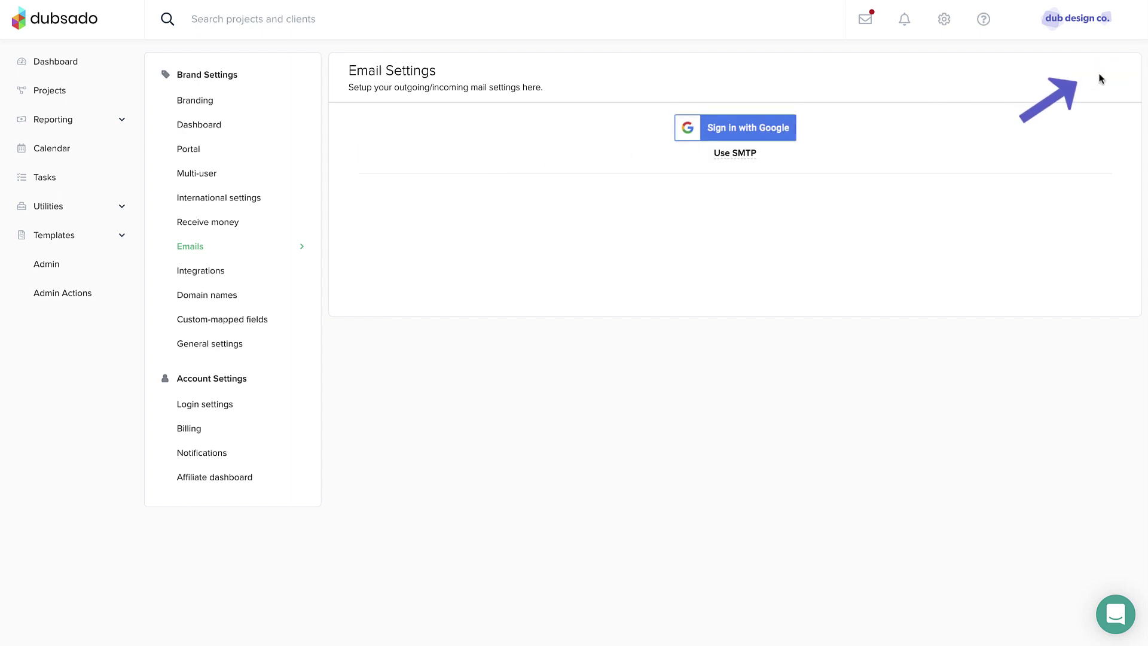